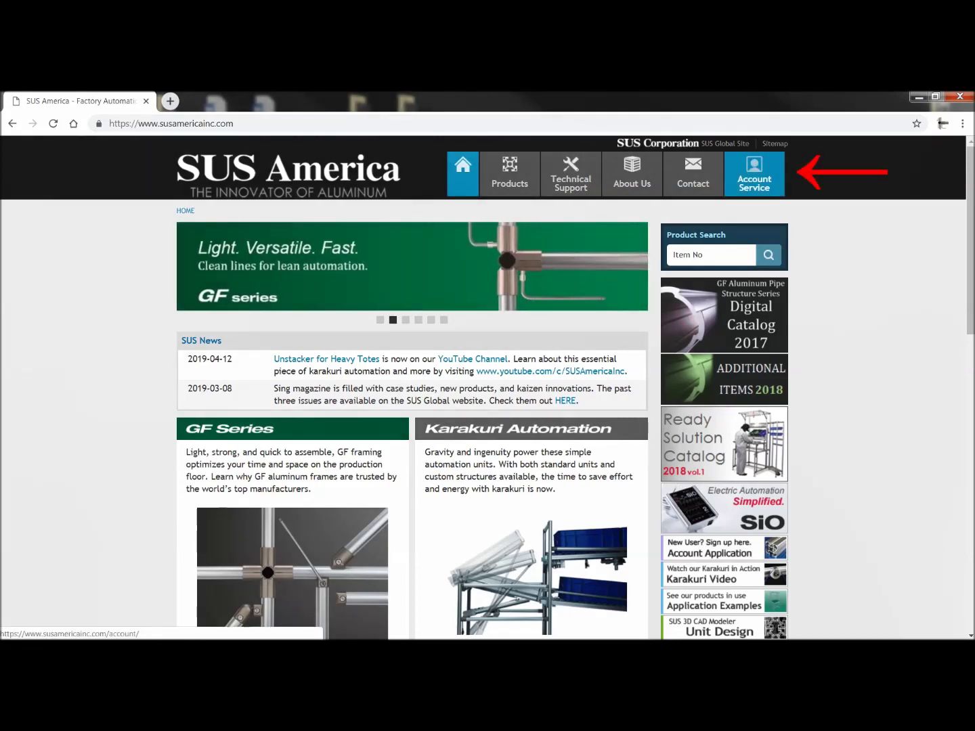
Open the Excel/CSV data import page of the account's quote request cart and download the sample Excel file
click(754, 175)
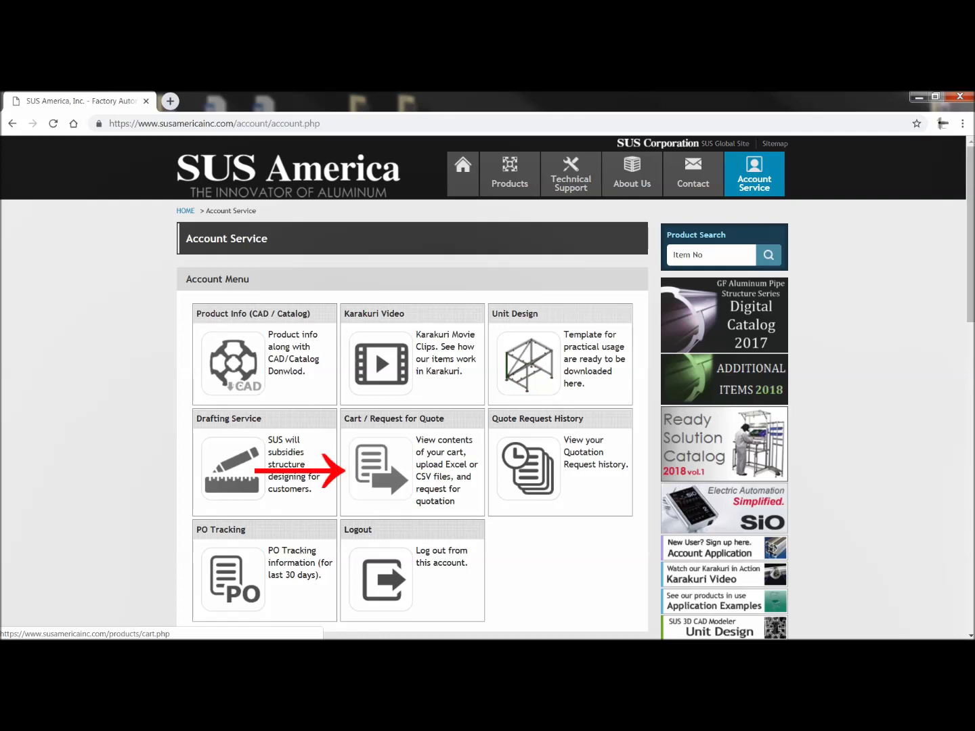
click(381, 469)
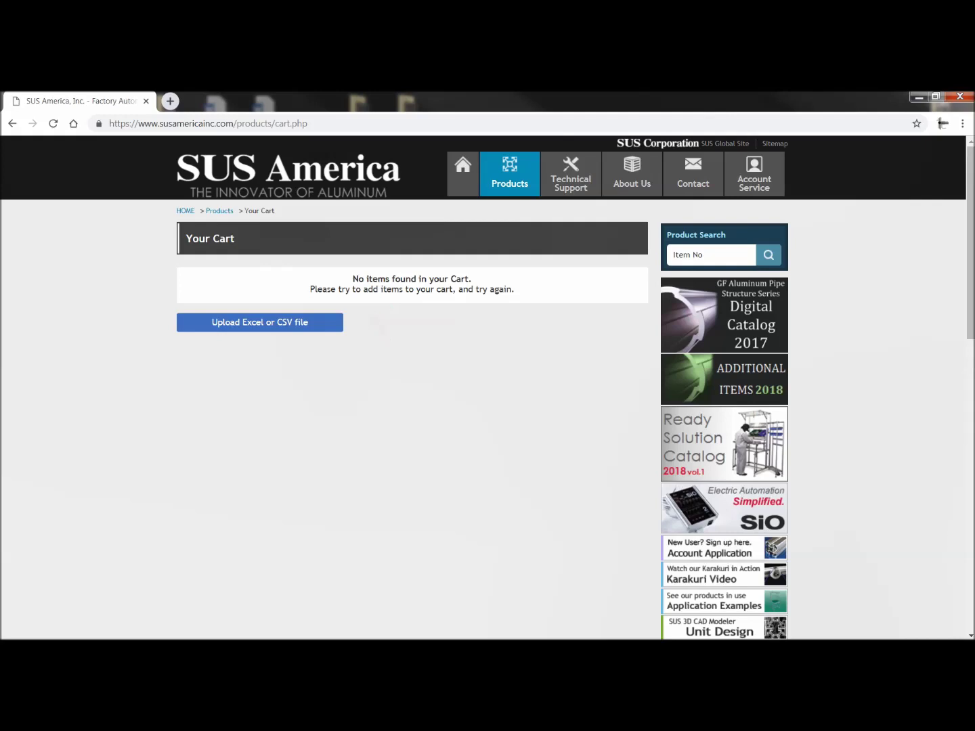
click(260, 322)
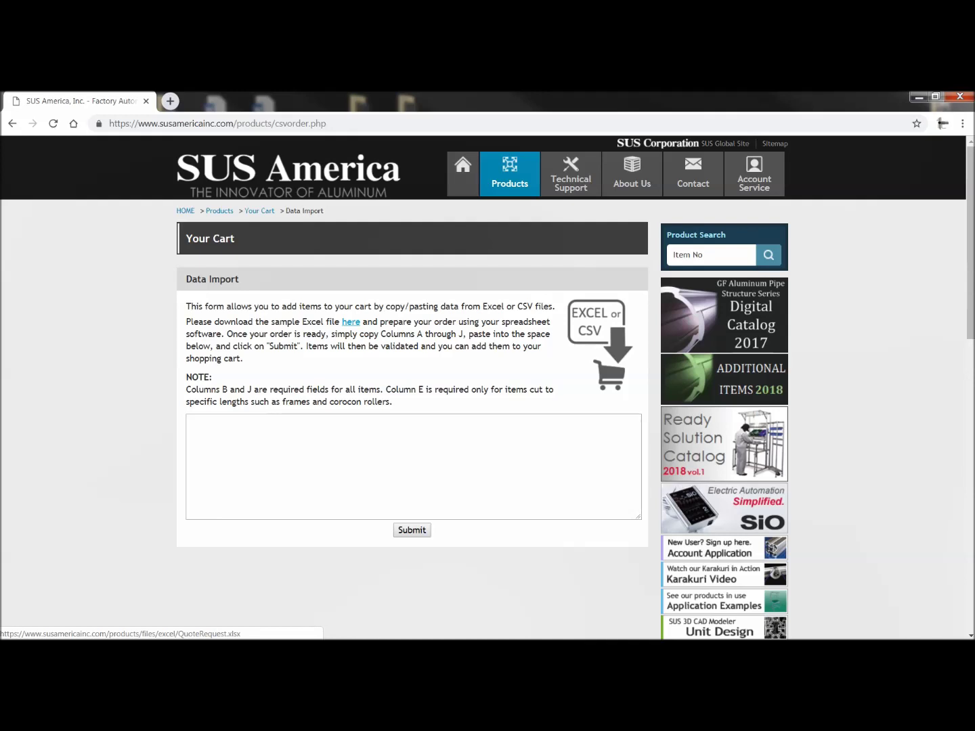
click(350, 322)
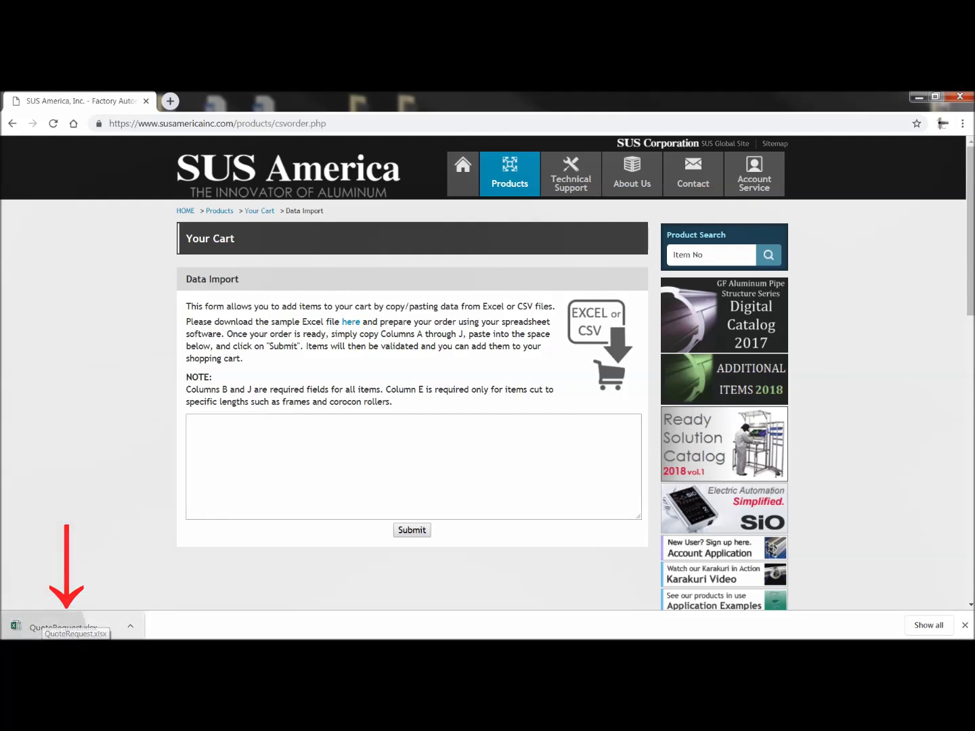
Open the downloaded QuoteRequest.xlsx in Excel, enable editing and widen its window to show the columns through Qty
click(63, 627)
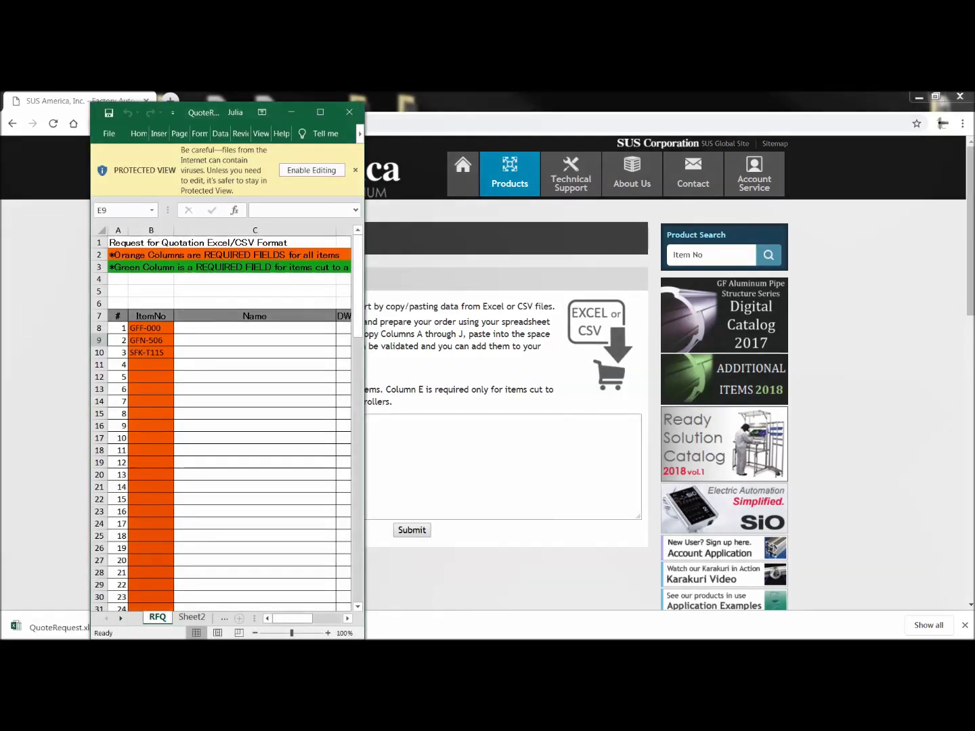
click(312, 170)
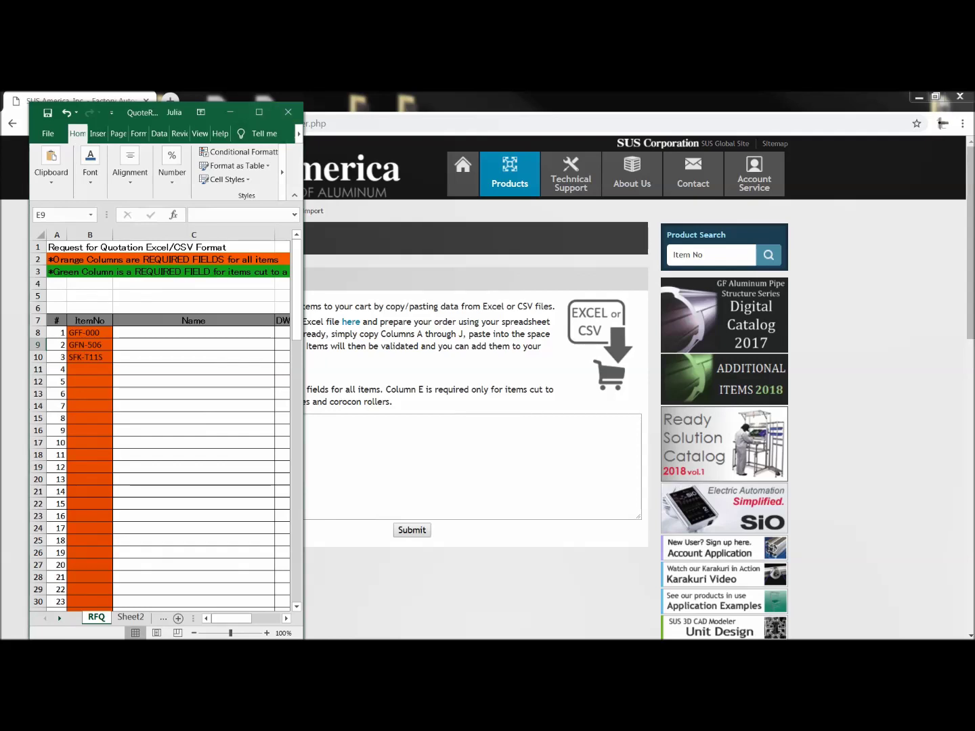
drag(302, 371, 565, 365)
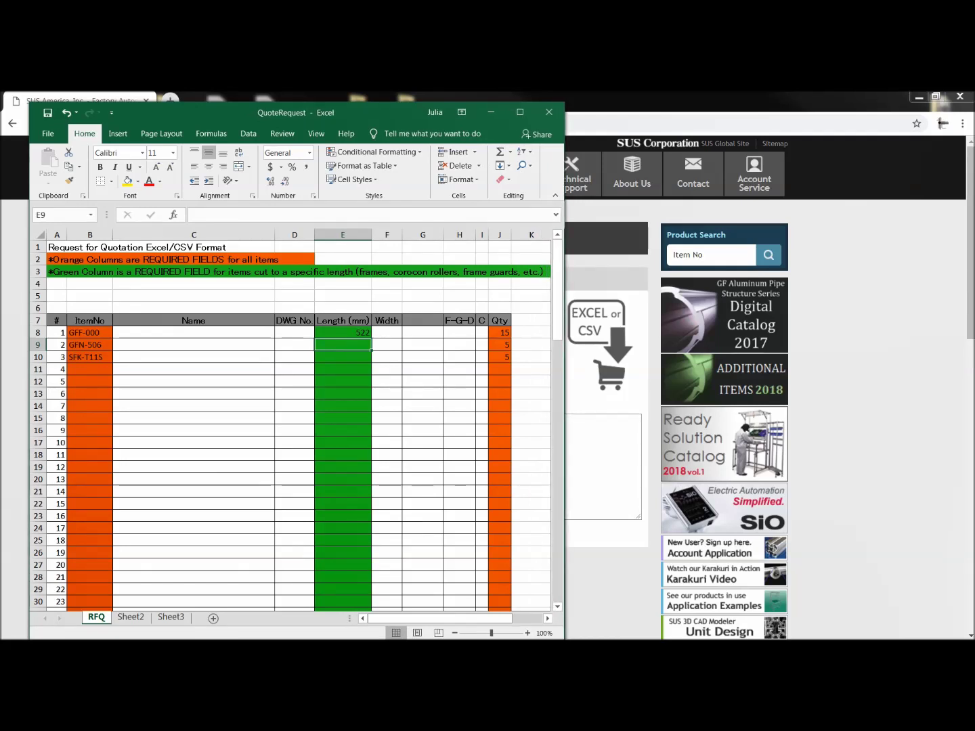
drag(565, 366, 569, 366)
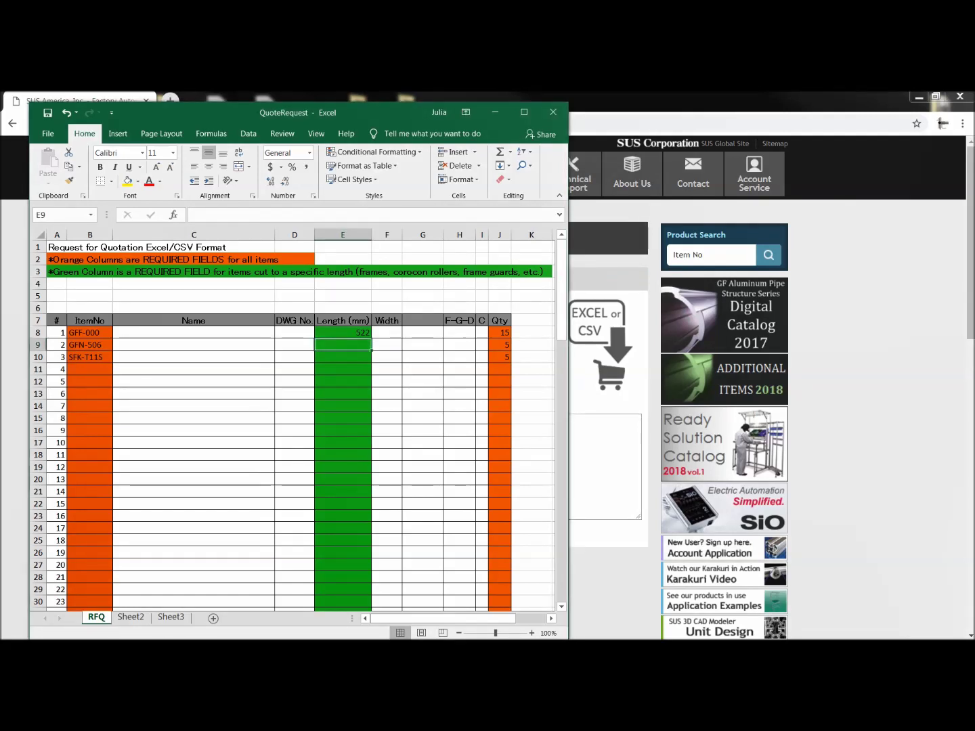
Bring up the MY ORDER workbook, place it beside QuoteRequest and widen its window
key(alt+Tab)
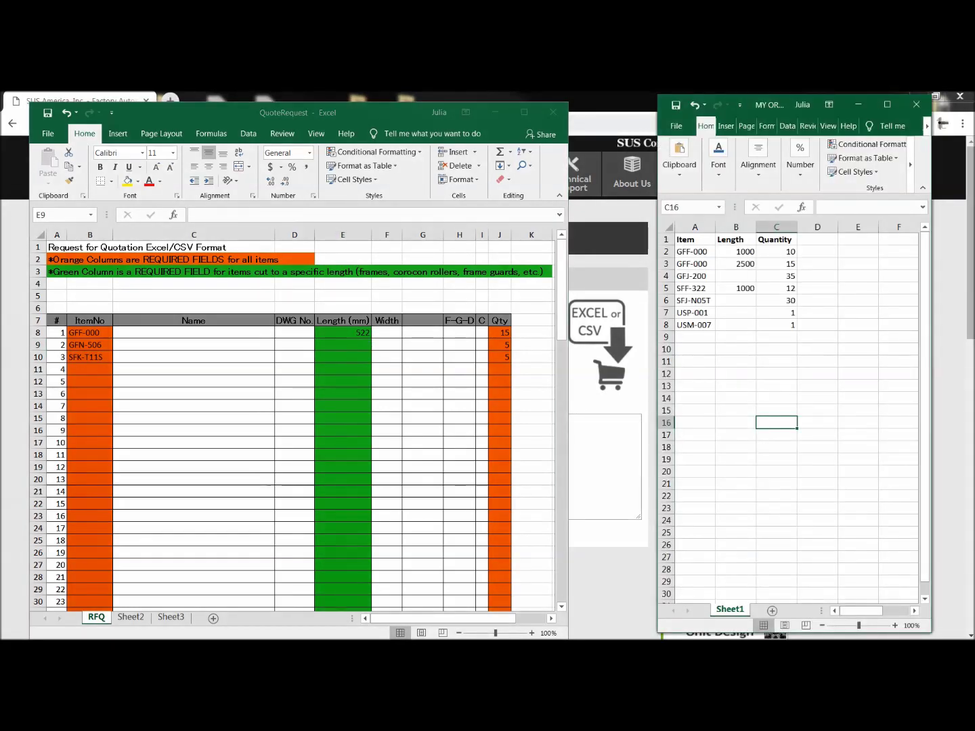
drag(769, 104, 686, 113)
drag(849, 371, 915, 371)
drag(721, 114, 717, 113)
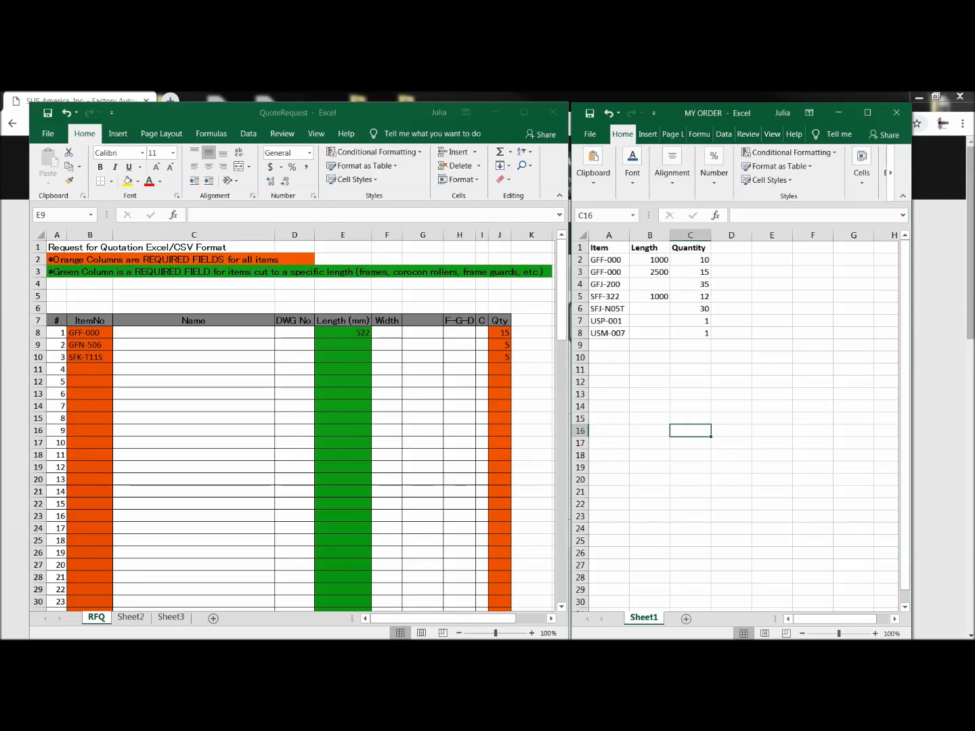
Clear the sample item numbers, length and quantities from the ItemNo, Length (mm) and Qty columns of the RFQ sheet
key(alt+Tab)
drag(89, 333, 89, 357)
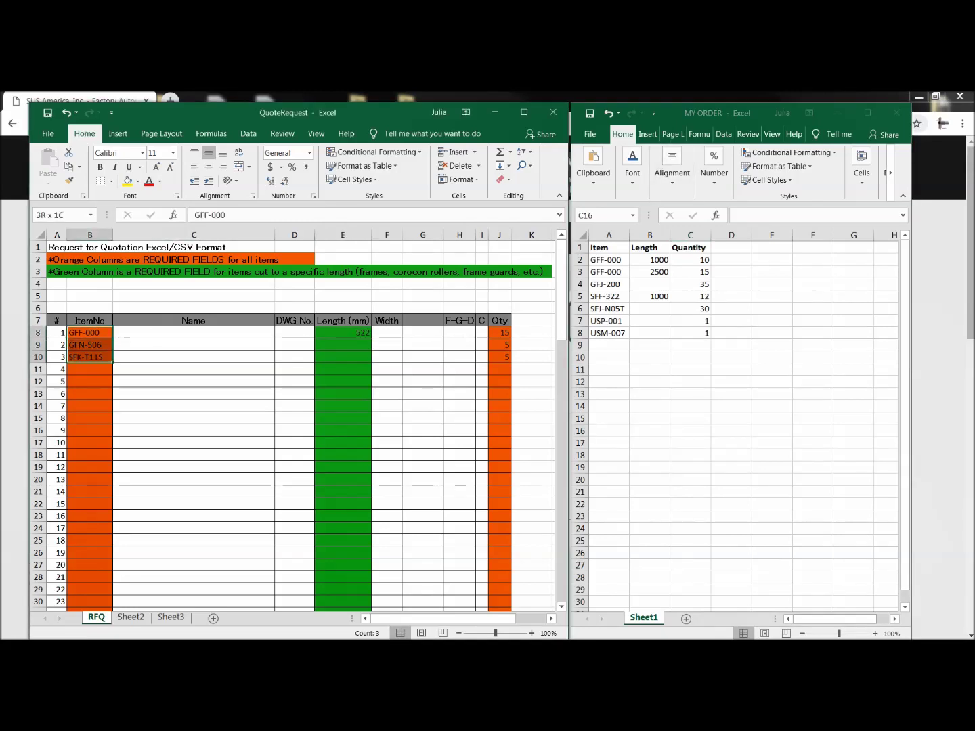
text(GFF-000 GFN-506 SFK-T11S)
key(Delete)
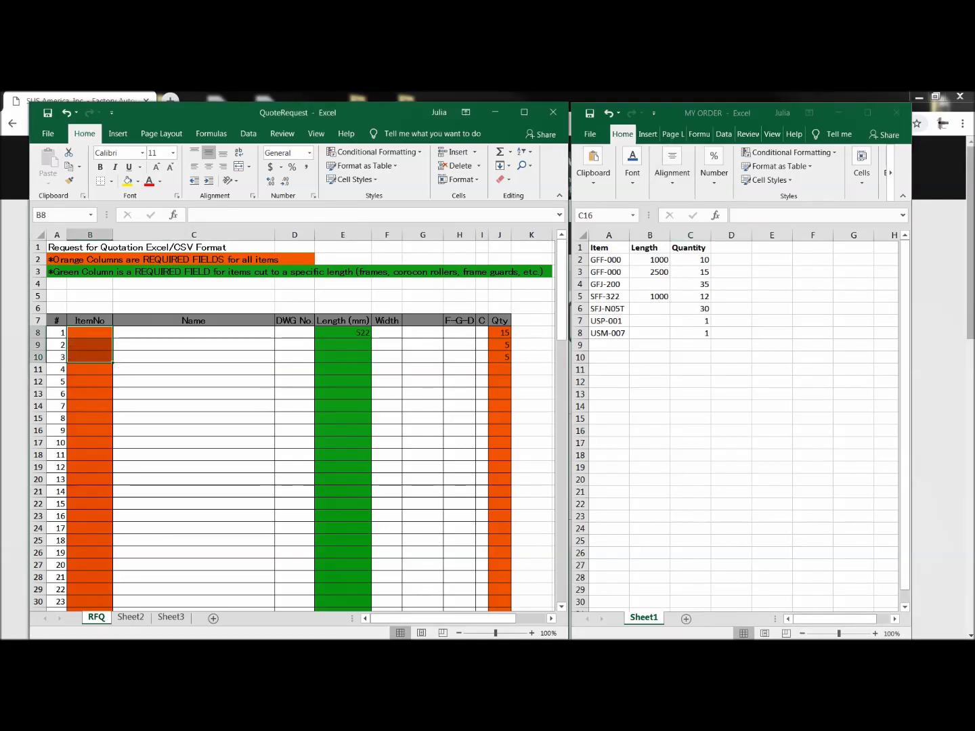
click(343, 333)
key(Delete)
click(499, 332)
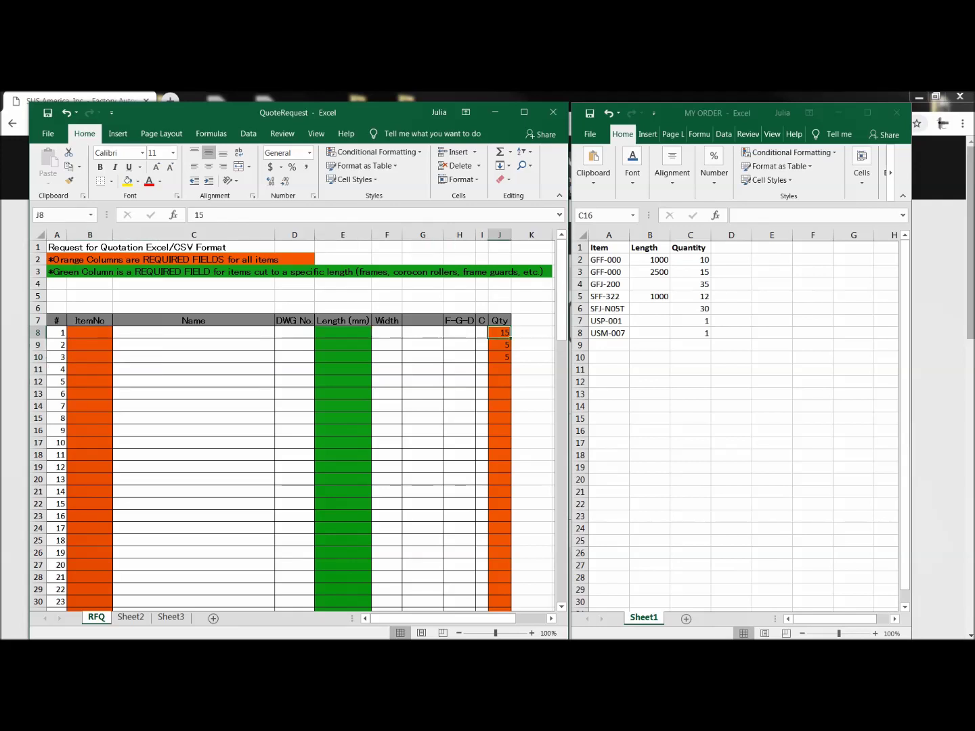
drag(500, 332, 500, 369)
key(Delete)
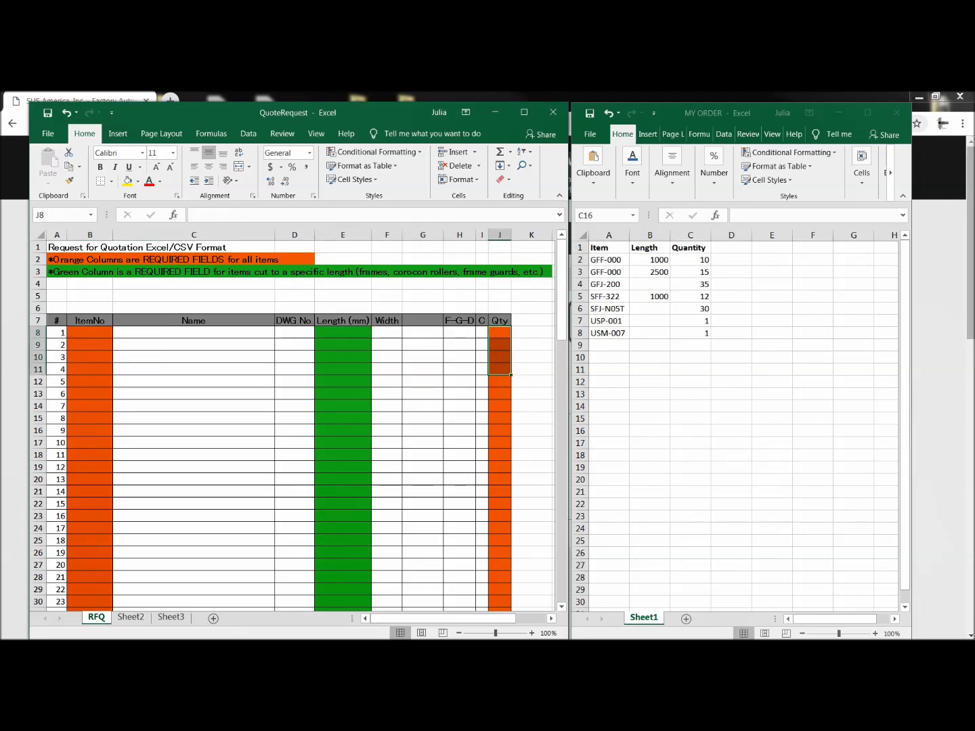
Copy the item numbers in A2:A8 of MY ORDER into the RFQ sheet's ItemNo column, starting at B8
click(608, 259)
click(608, 259)
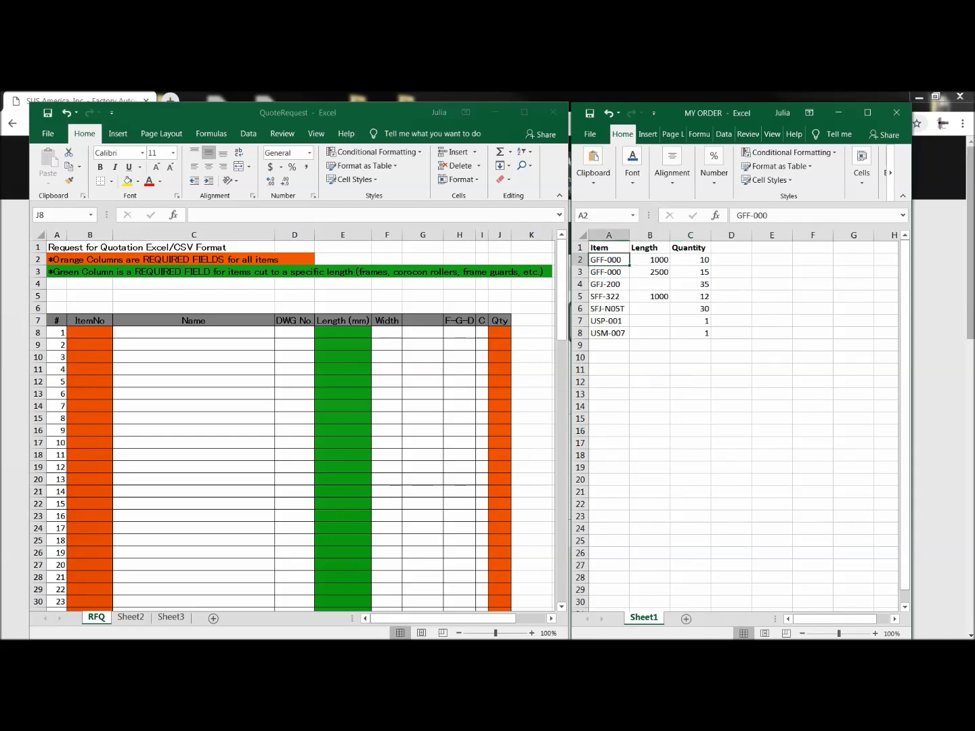
drag(609, 259, 631, 342)
right_click(610, 257)
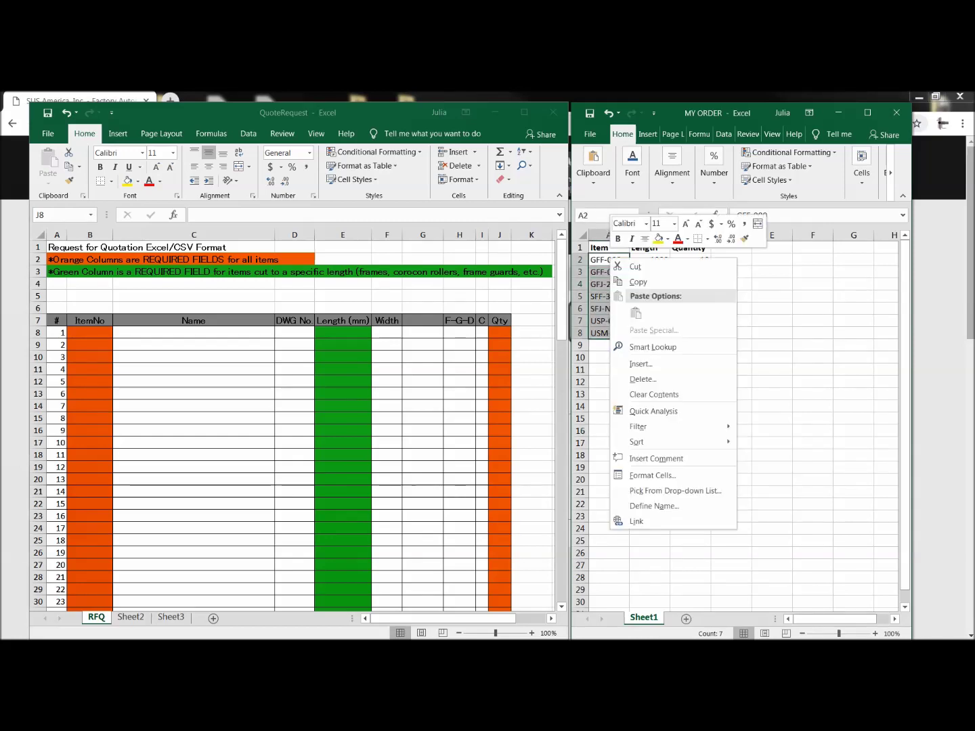
click(638, 282)
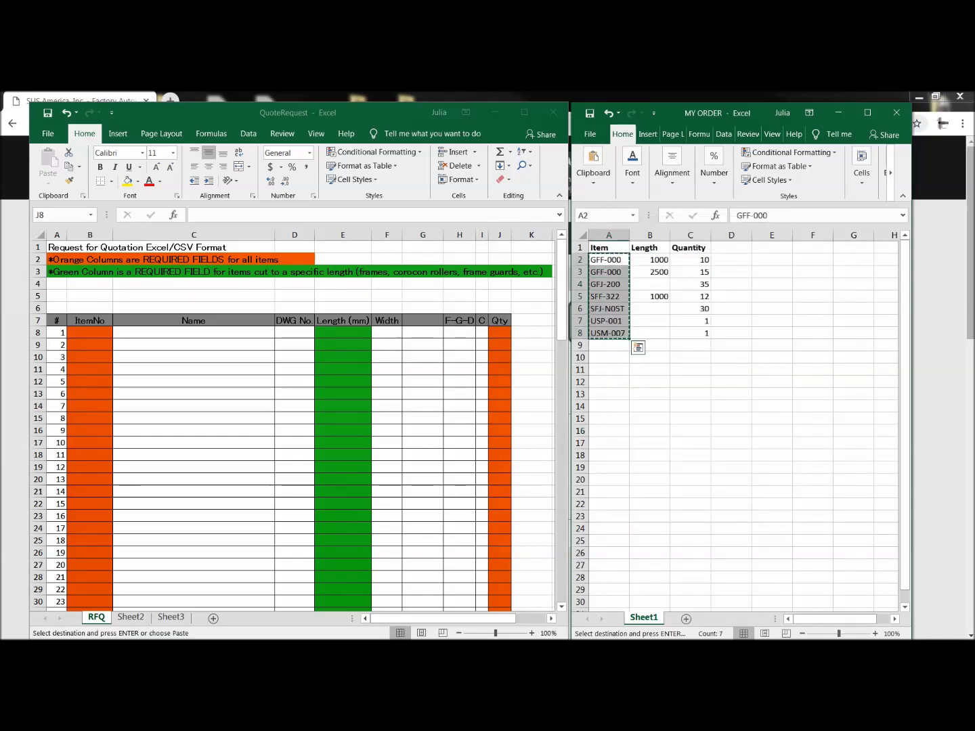
click(499, 333)
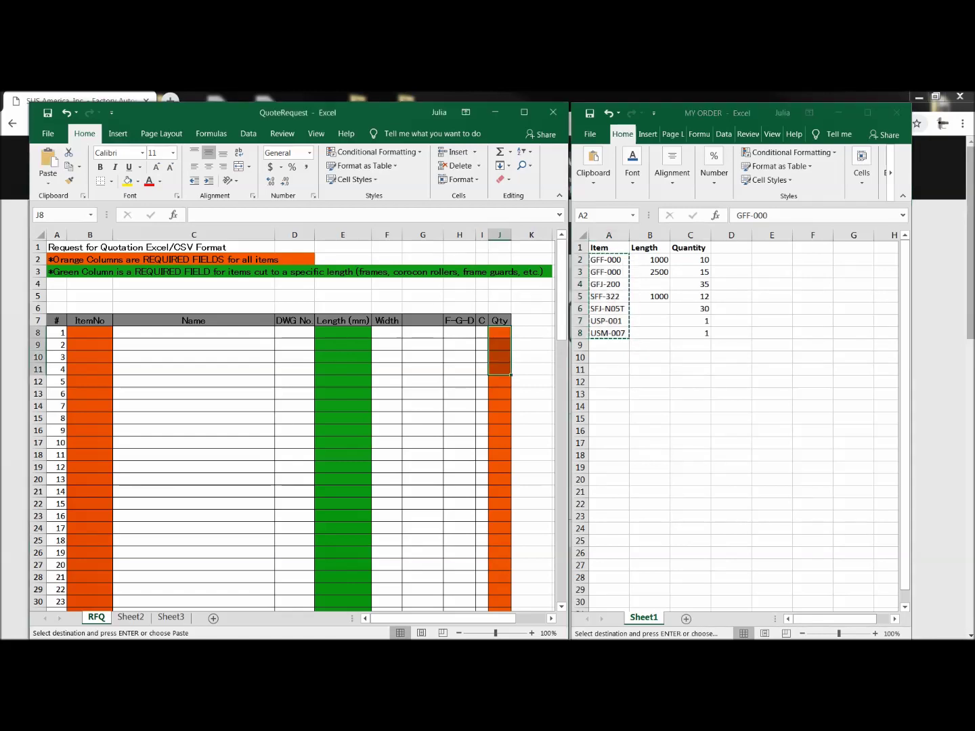
click(95, 332)
right_click(95, 332)
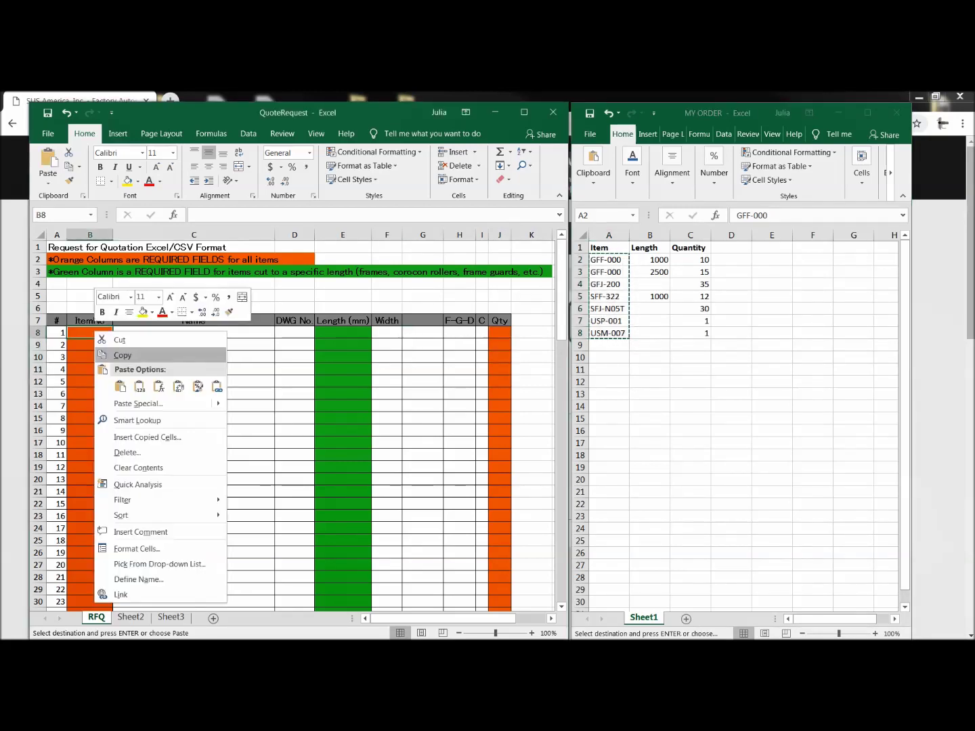
click(119, 386)
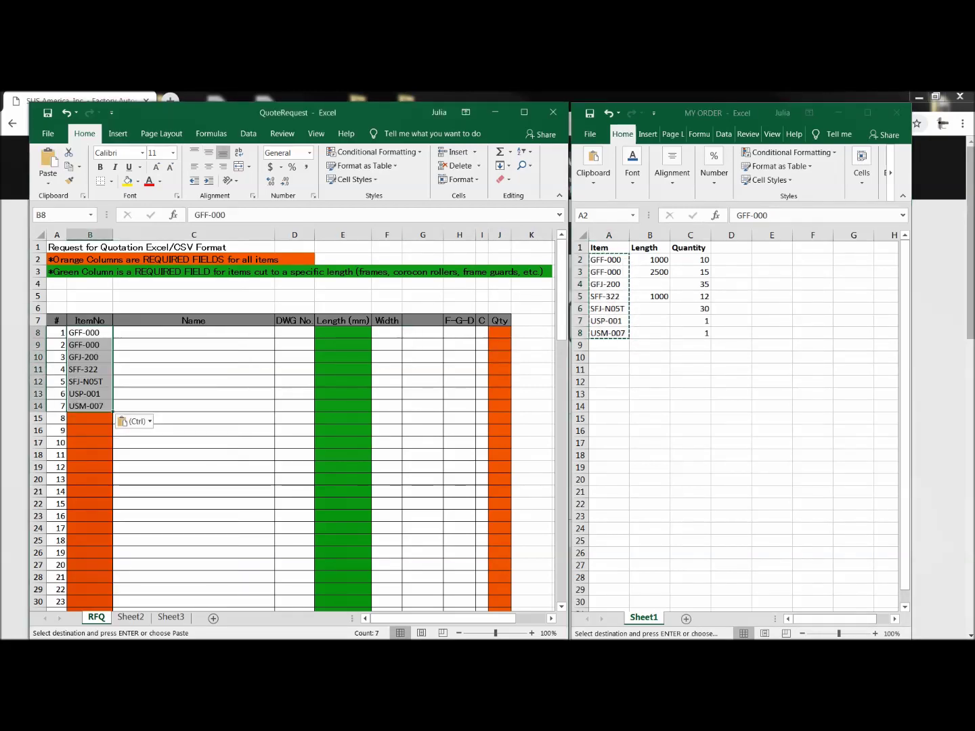
Copy the lengths in B2:B5 of MY ORDER into the RFQ sheet's Length (mm) column, starting at E8
click(650, 260)
drag(649, 259, 650, 296)
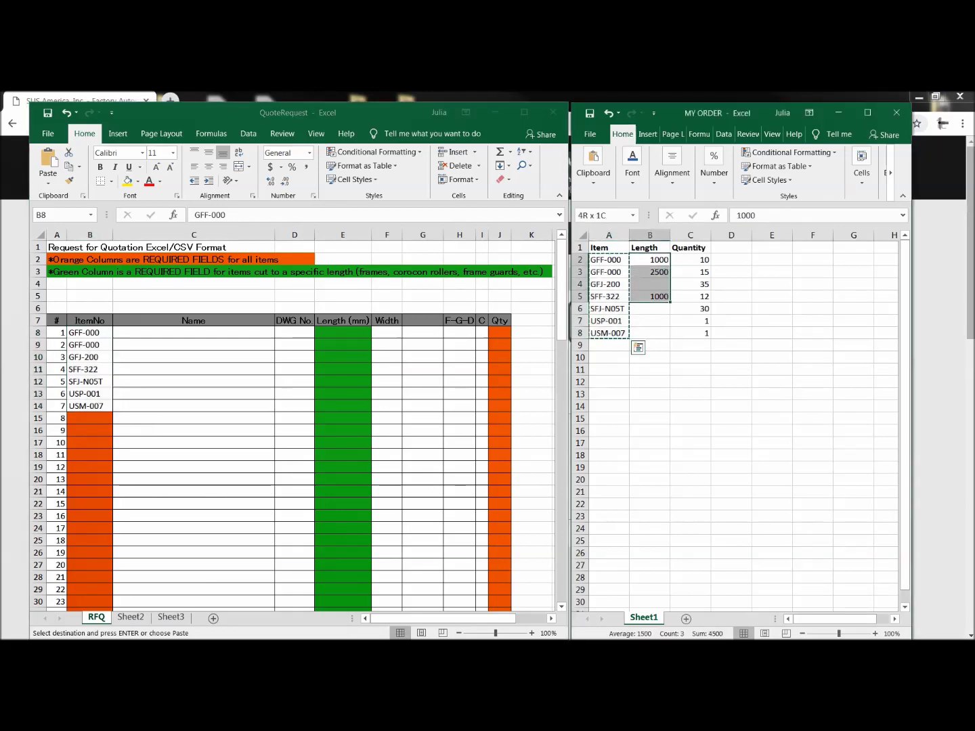
right_click(649, 294)
click(697, 303)
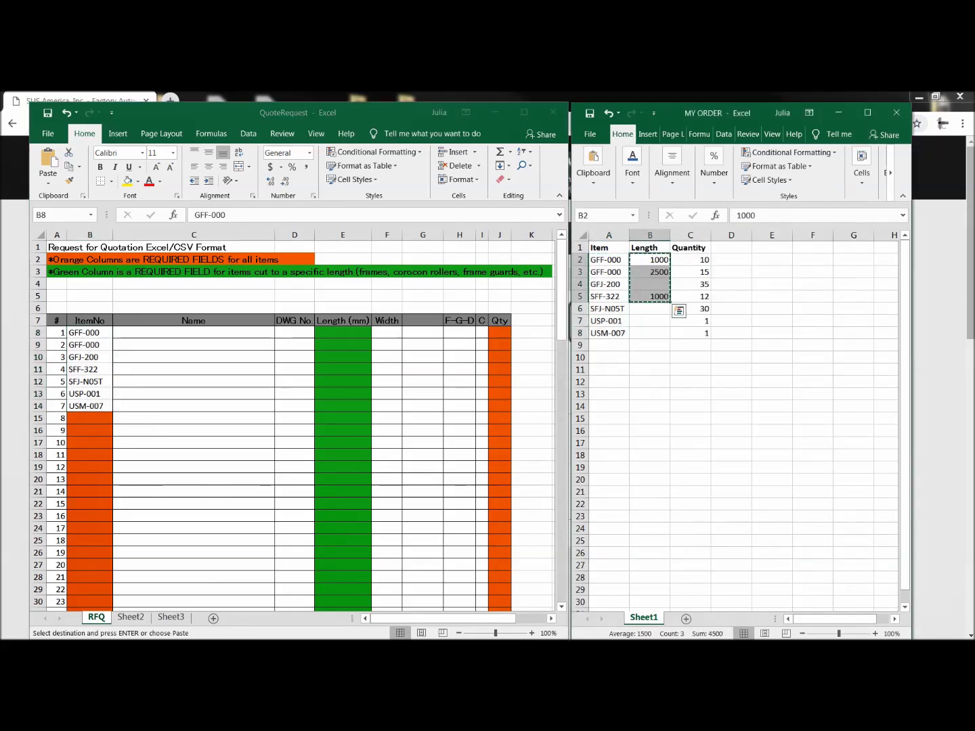
click(343, 332)
click(343, 332)
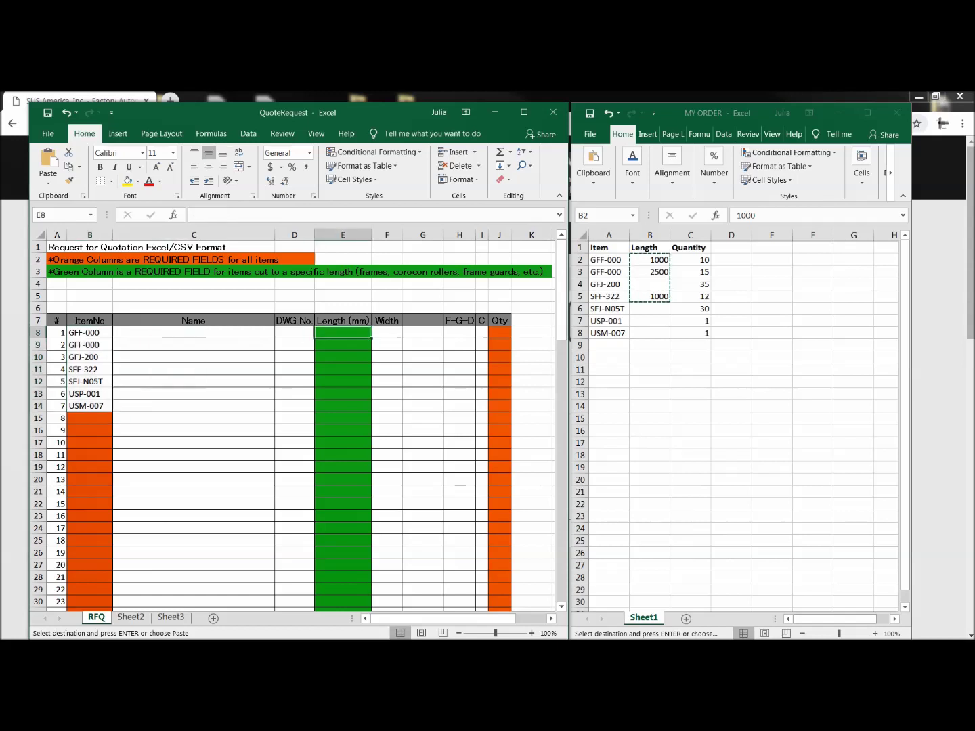
right_click(343, 332)
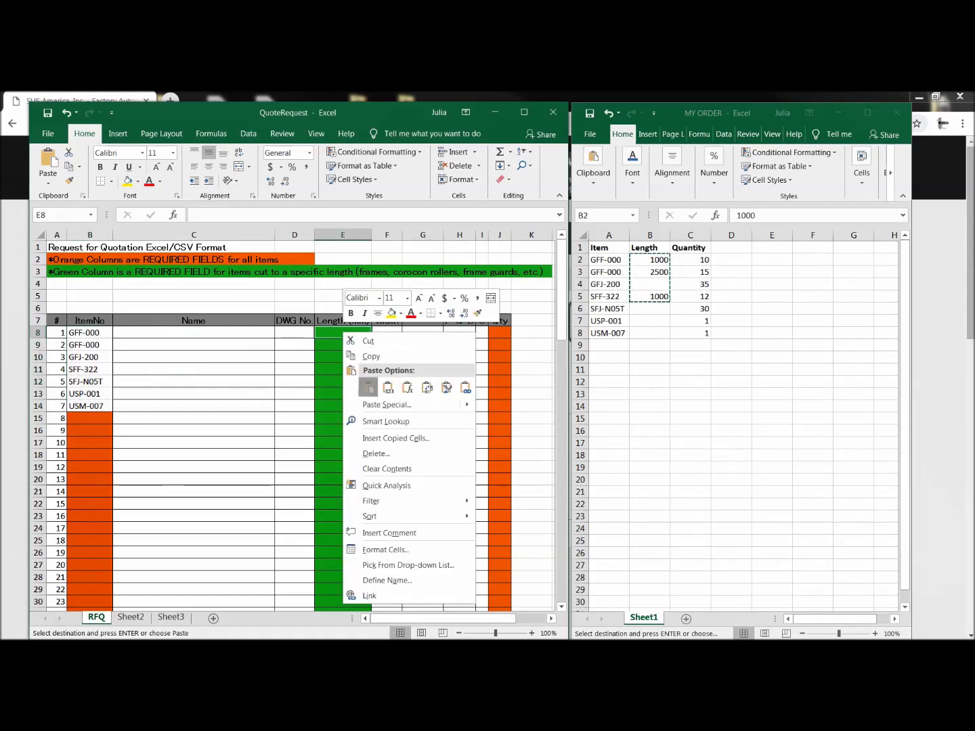
click(368, 386)
Copy the quantities in C2:C9 of MY ORDER into the RFQ sheet's Qty column, starting at J8
drag(690, 260, 690, 342)
right_click(689, 338)
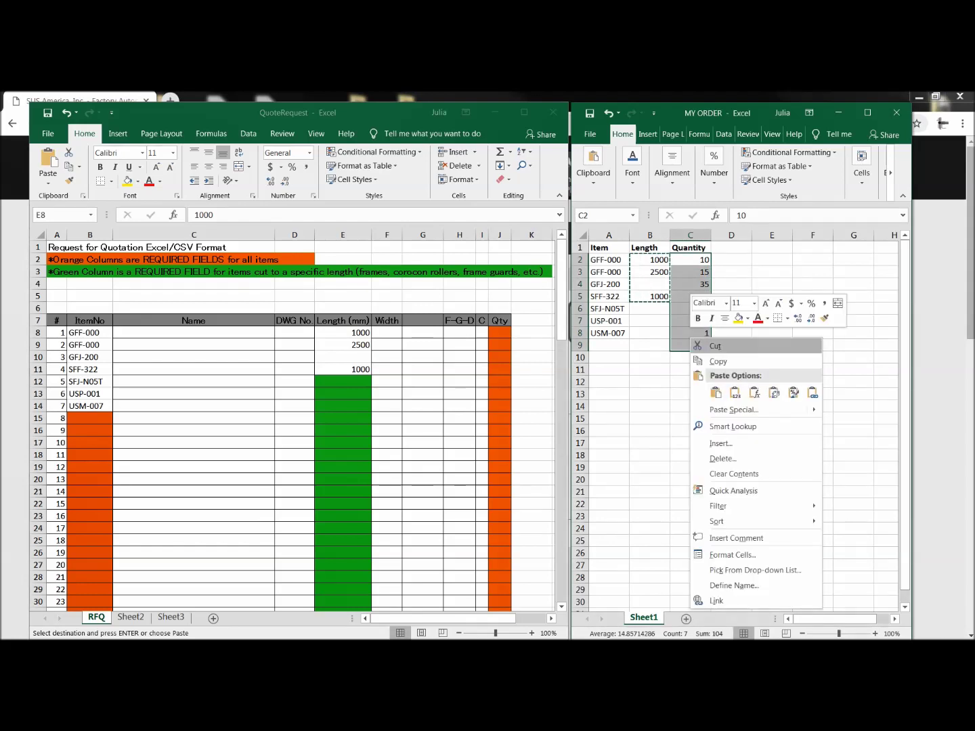
click(718, 361)
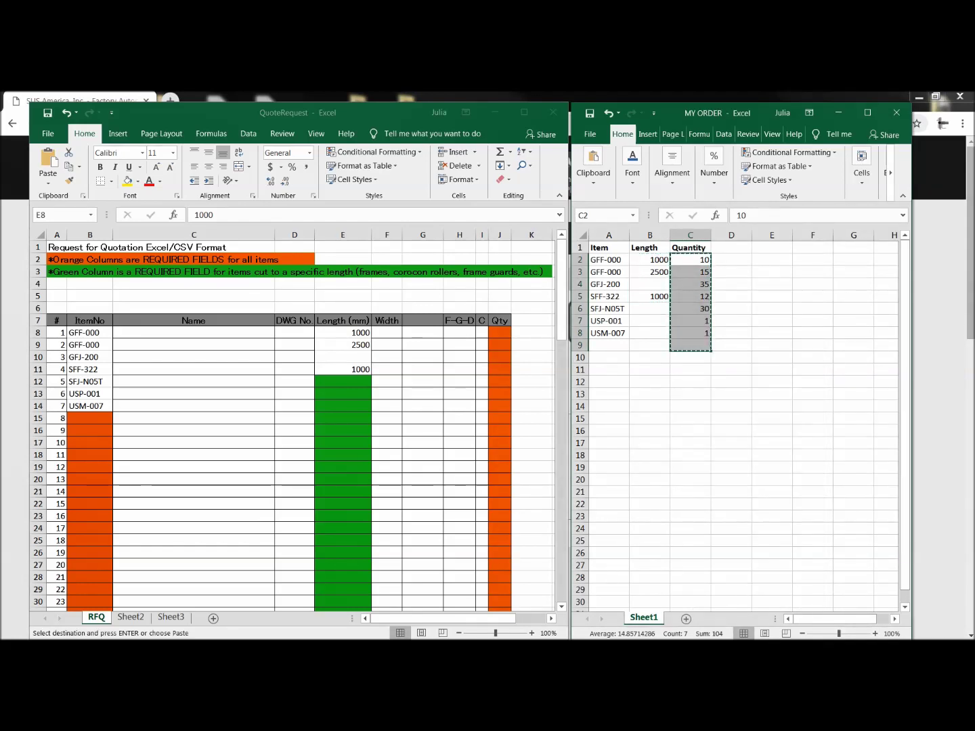
click(499, 332)
right_click(499, 333)
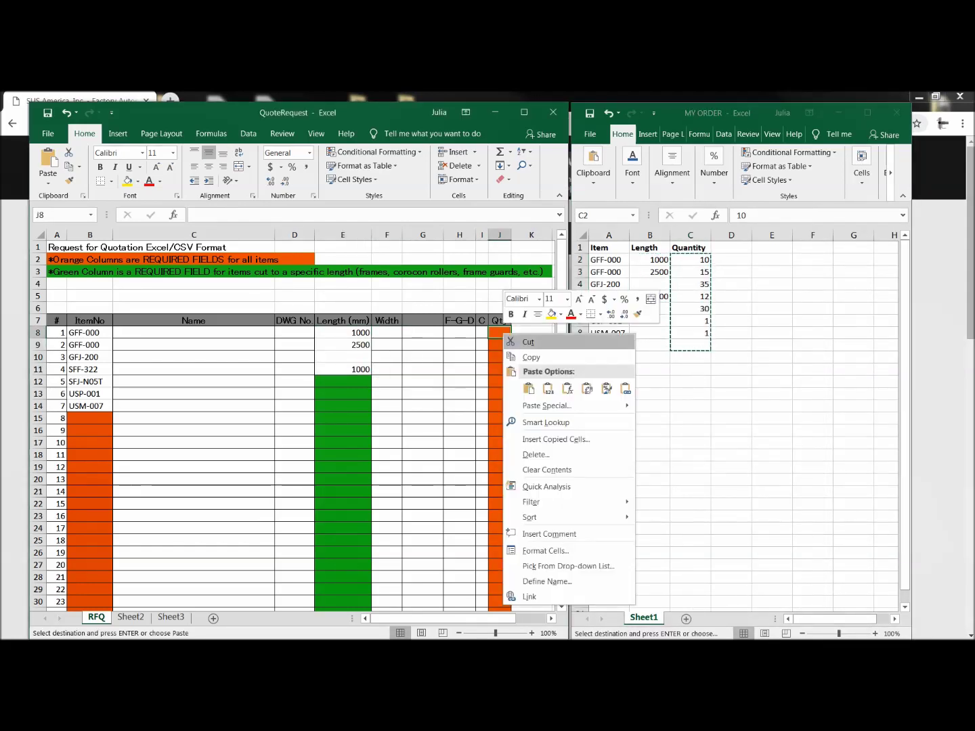
click(528, 388)
click(531, 393)
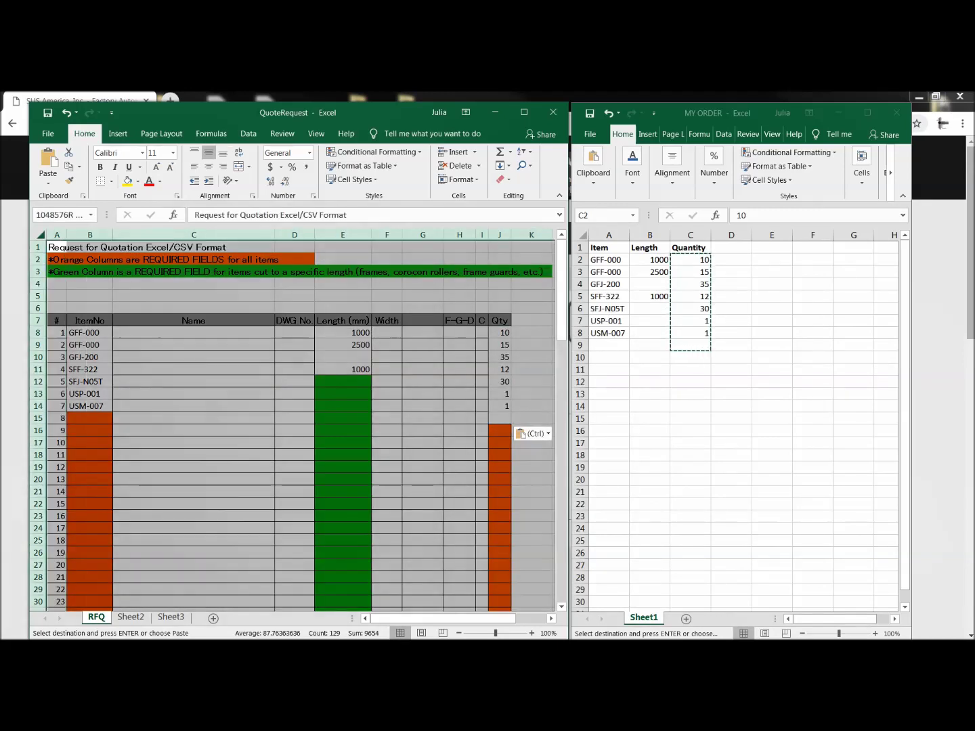
Copy the entire RFQ sheet, minimize both workbooks and paste the data into the Data Import text box in the browser
key(ctrl+a)
right_click(59, 257)
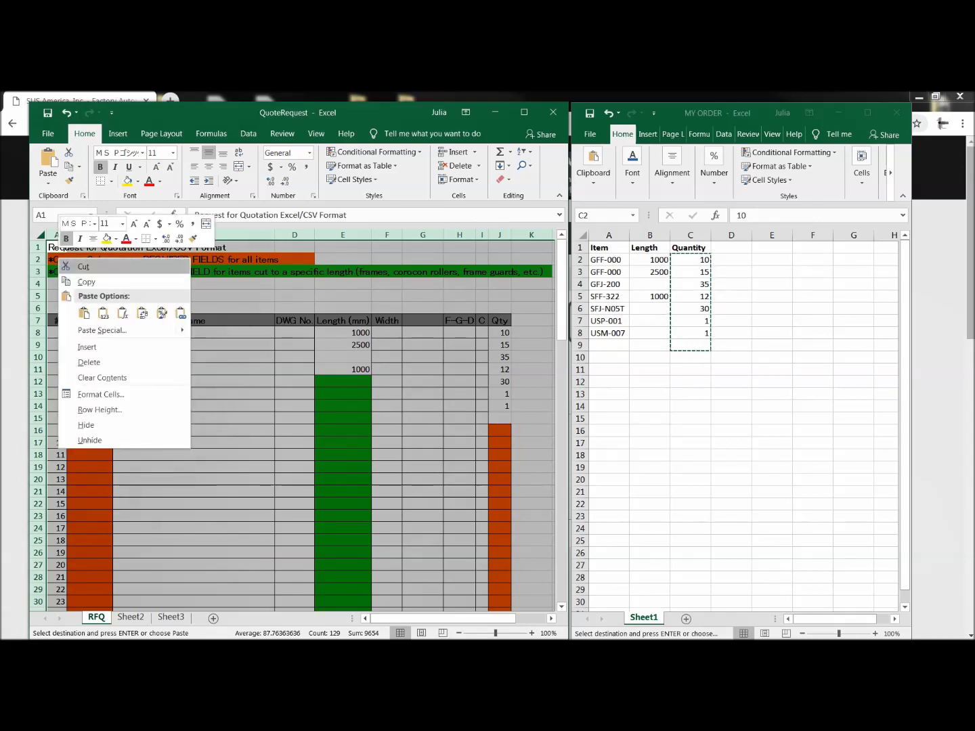
click(86, 282)
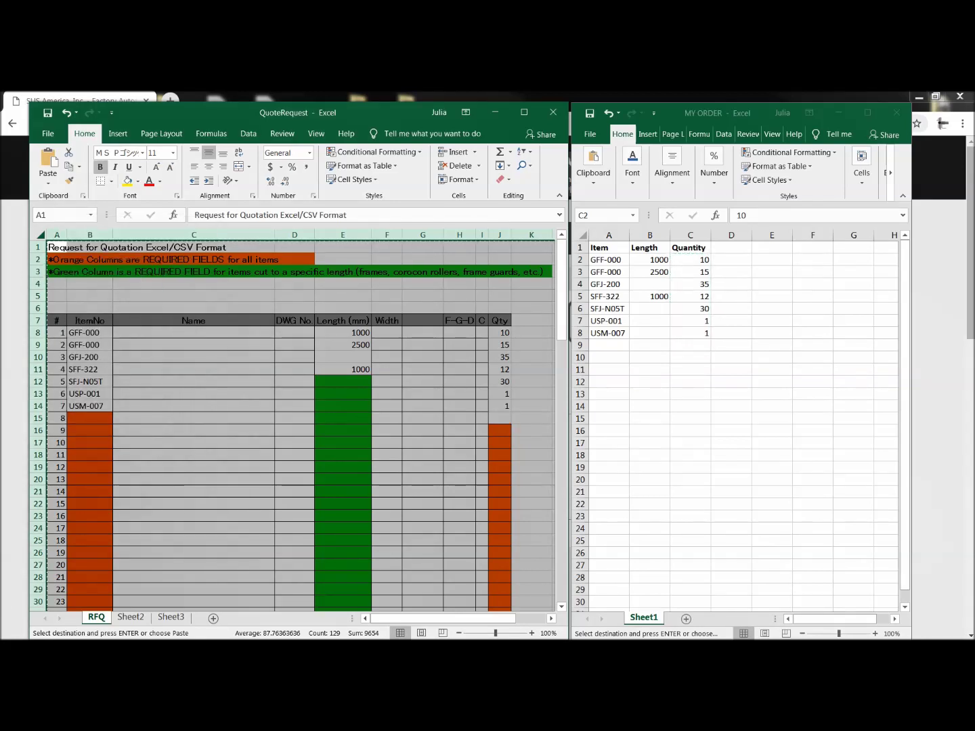
click(496, 113)
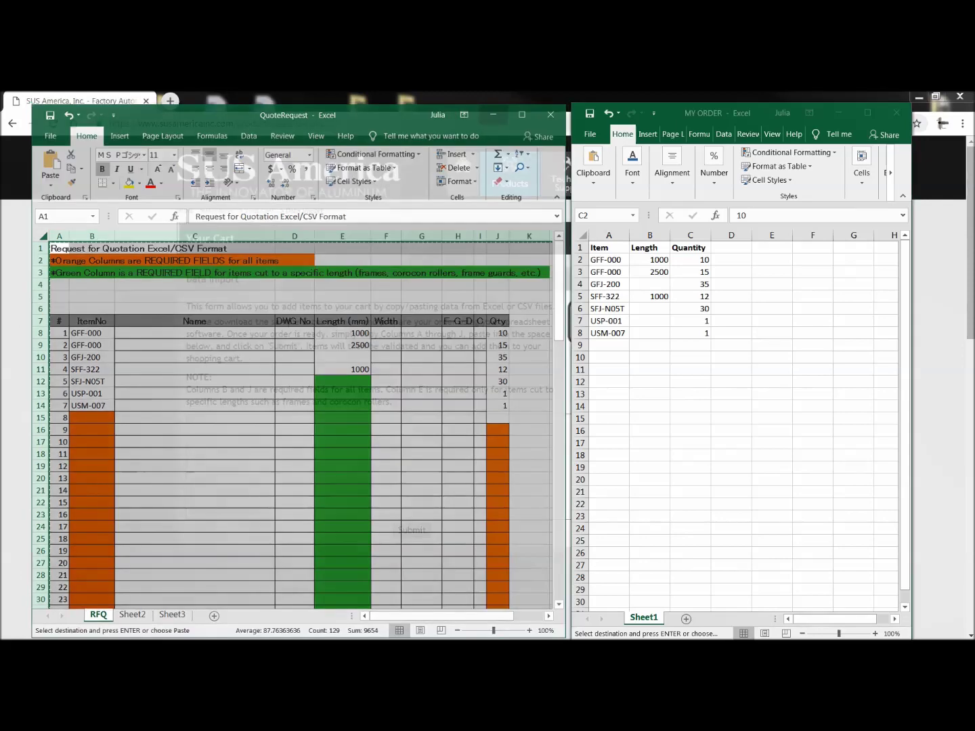
click(838, 112)
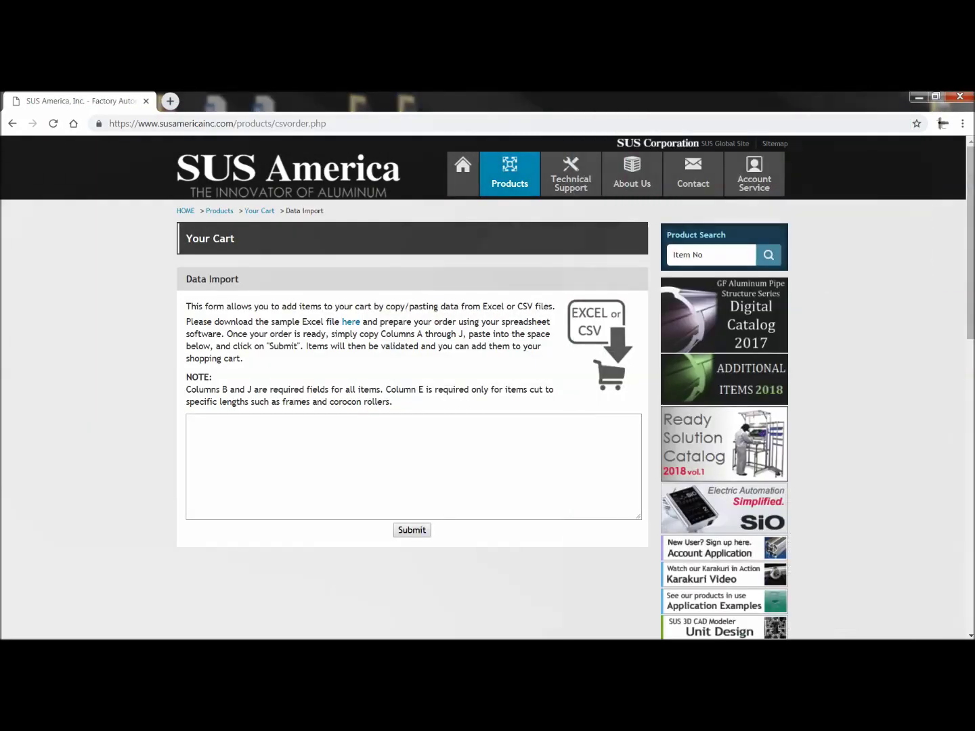
click(191, 421)
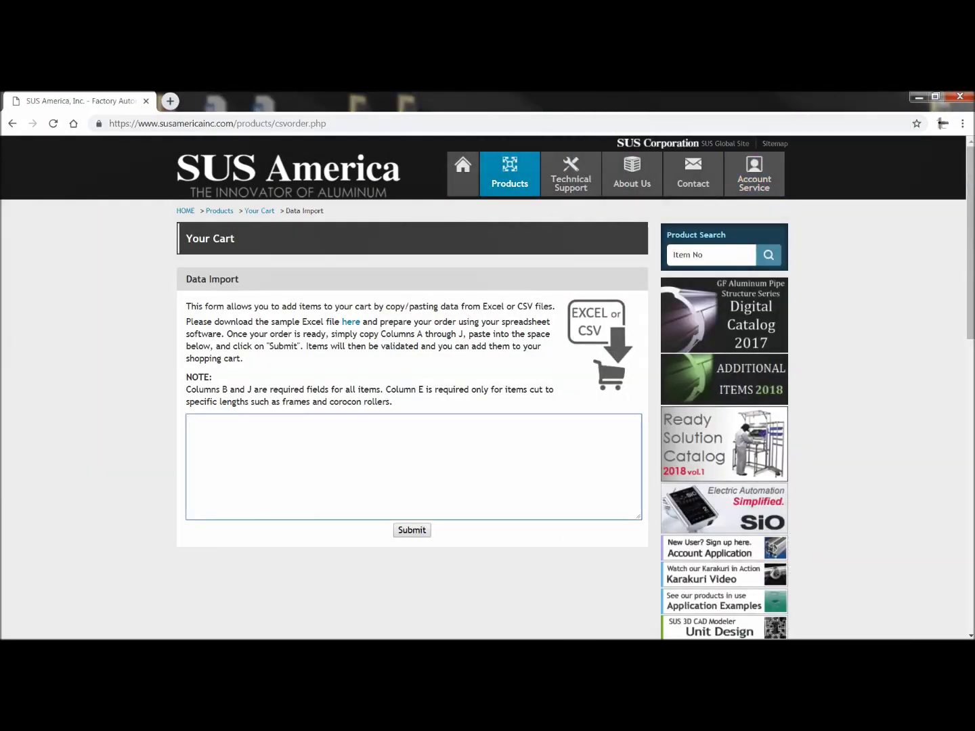
right_click(198, 428)
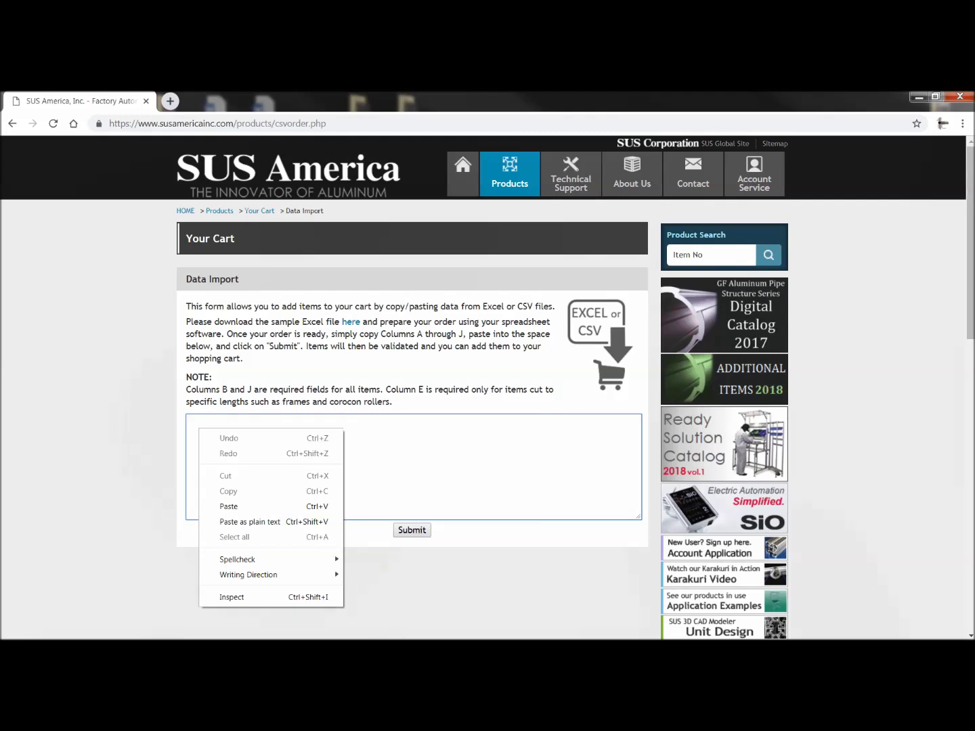
click(229, 506)
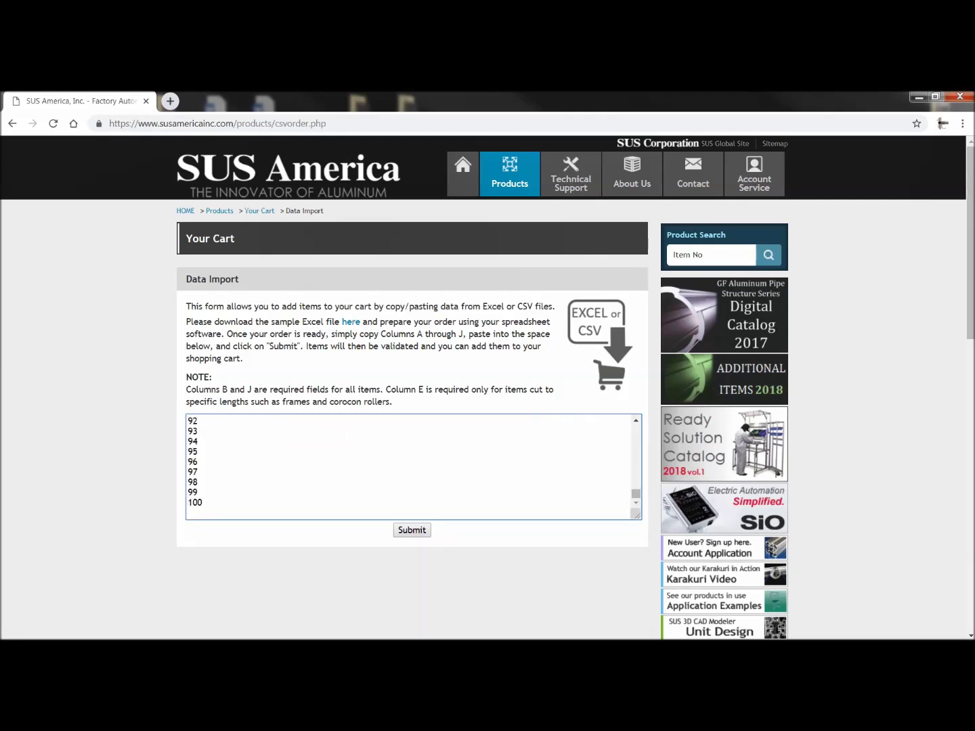
Review the pasted order rows in the Data Import text box and submit them for validation
scroll(413, 467, up, 8)
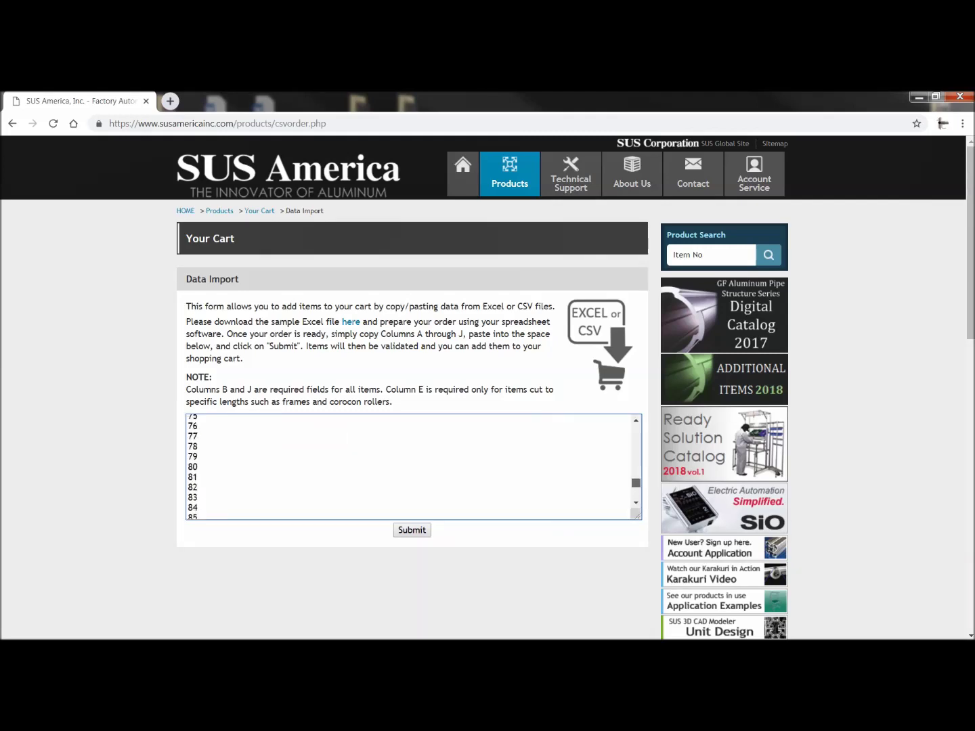
scroll(413, 467, up, 7)
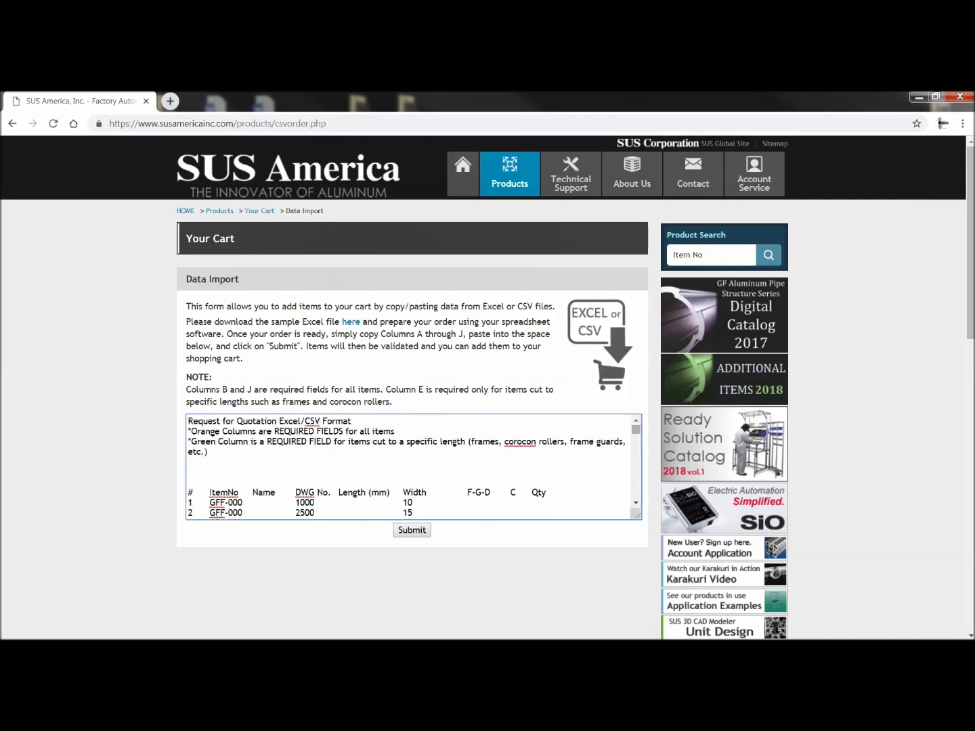
scroll(413, 467, down, 1)
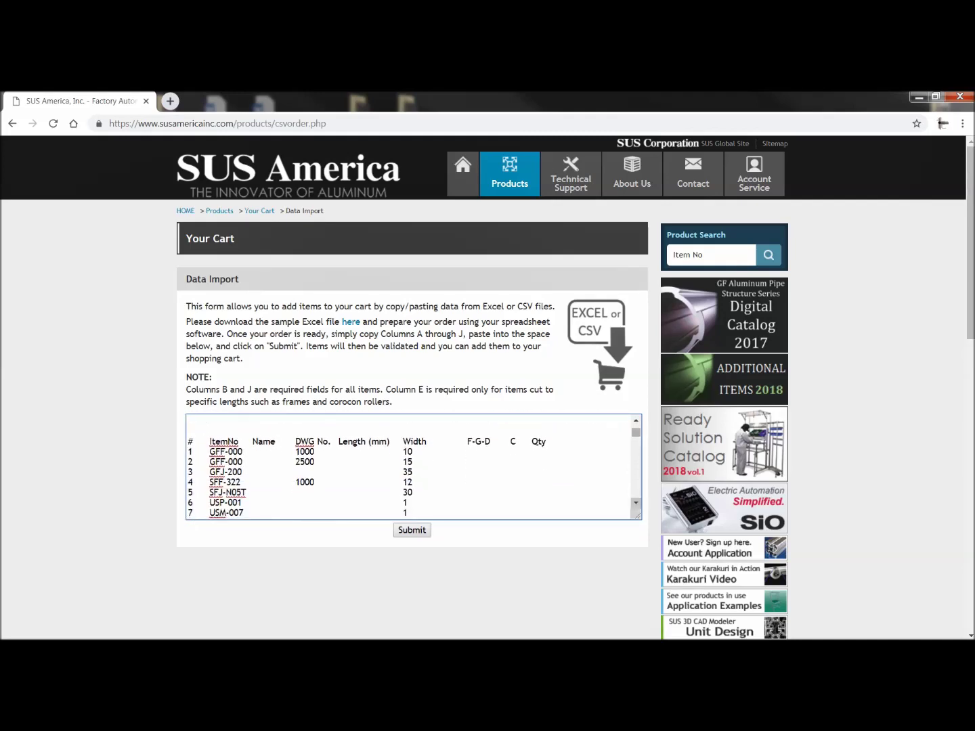
scroll(413, 467, down, 1)
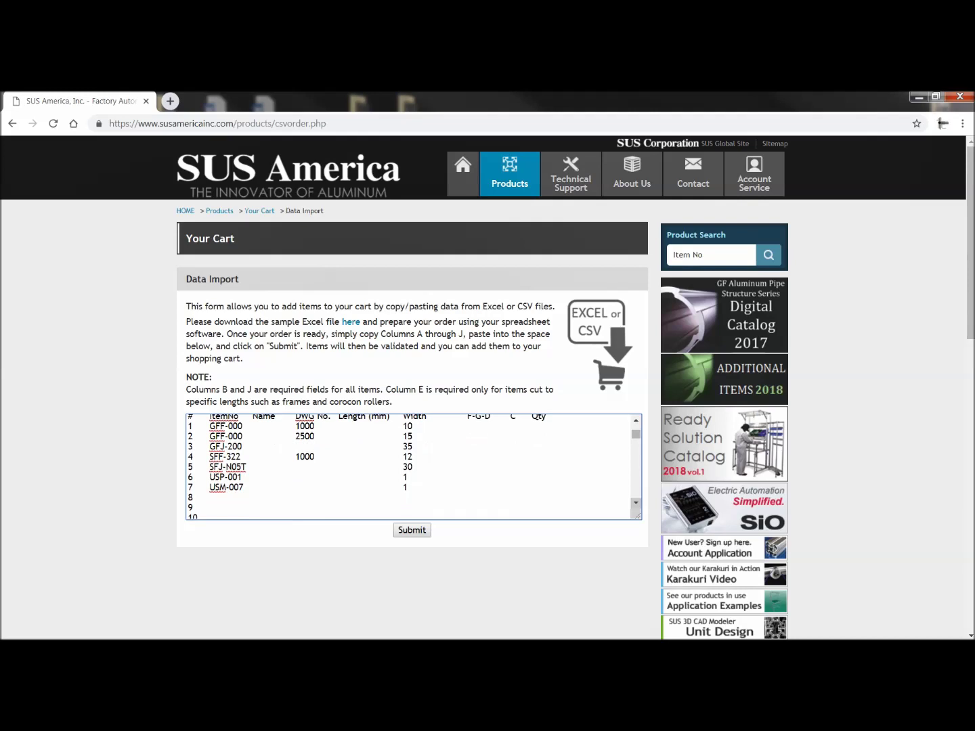
click(635, 420)
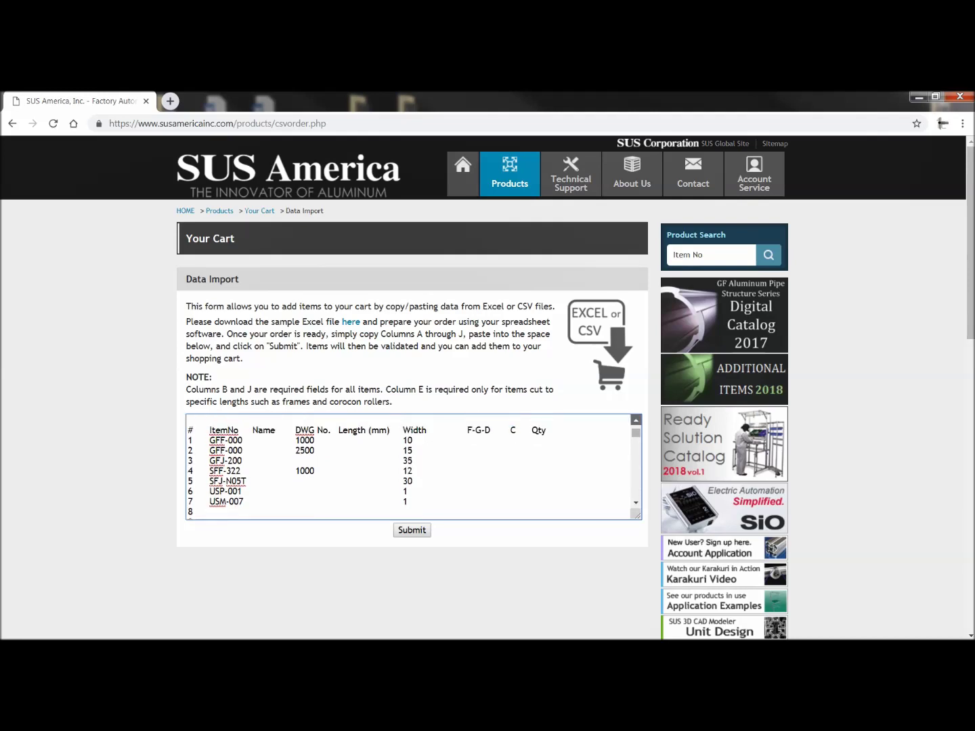
scroll(413, 467, up, 1)
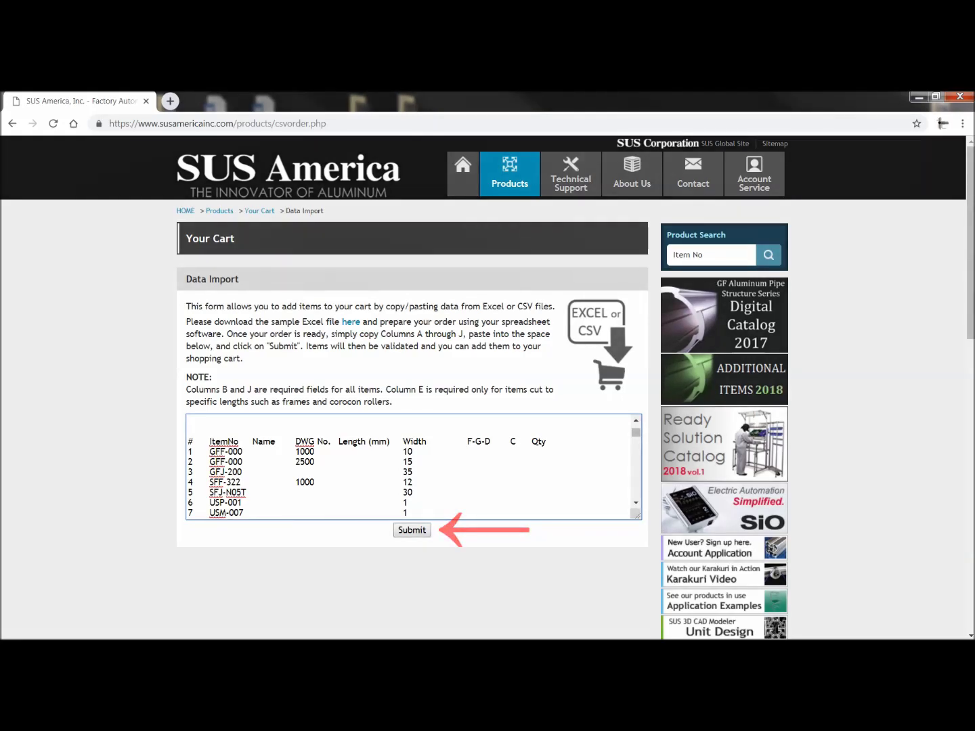
click(412, 530)
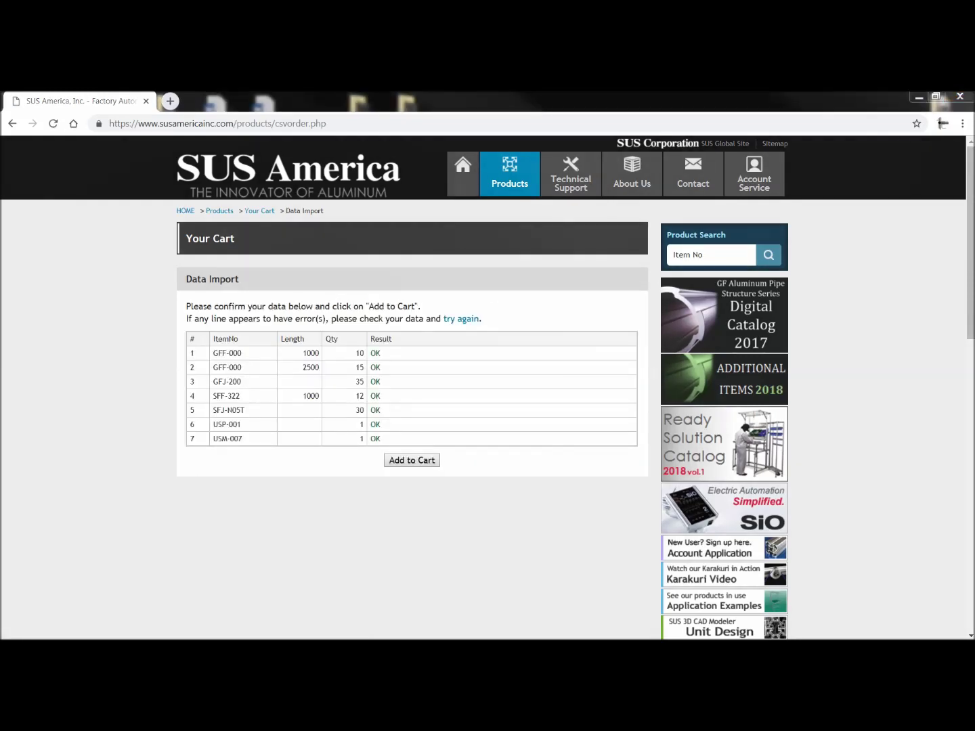
Compare the validated import lines with the MY ORDER workbook, minimize the workbook and add the items to the cart
key(alt+Tab)
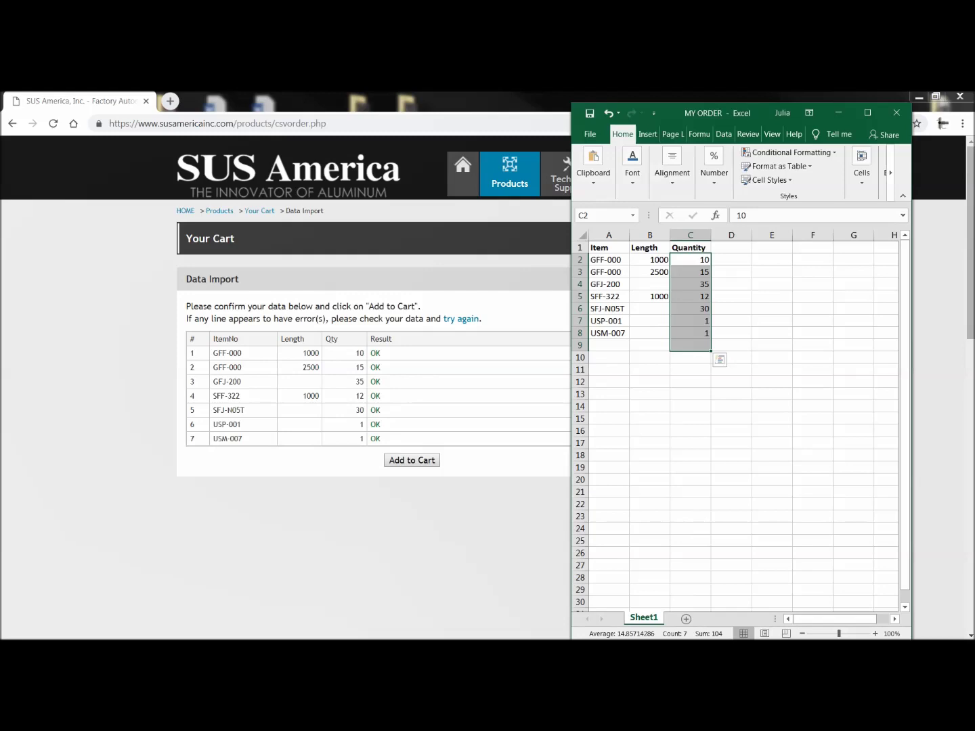
key(ctrl+c)
click(772, 332)
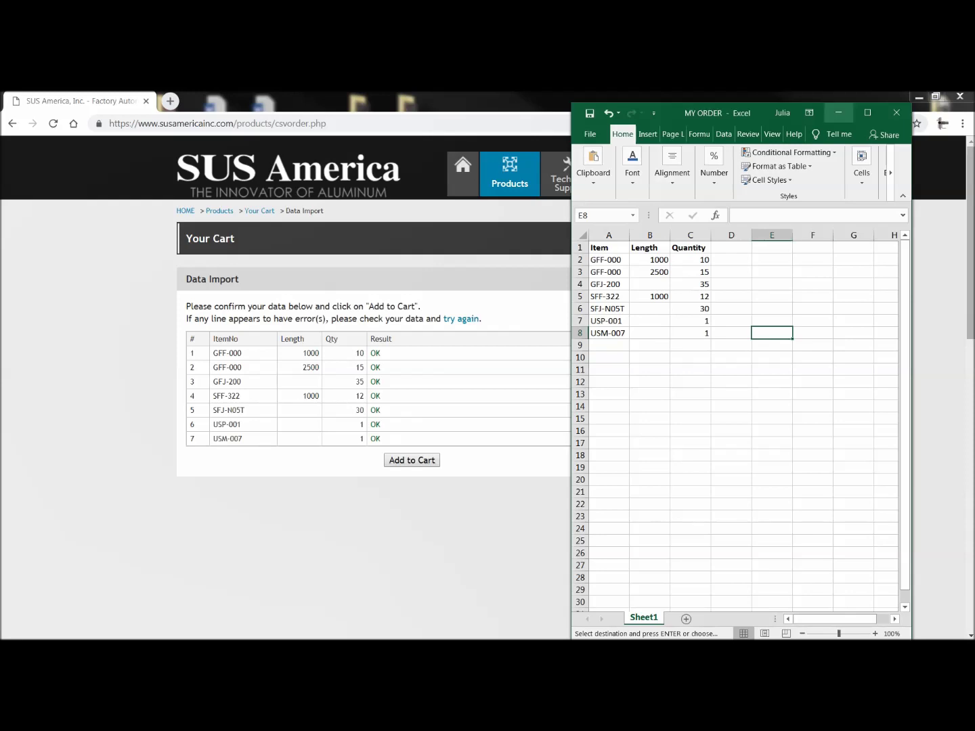
click(838, 112)
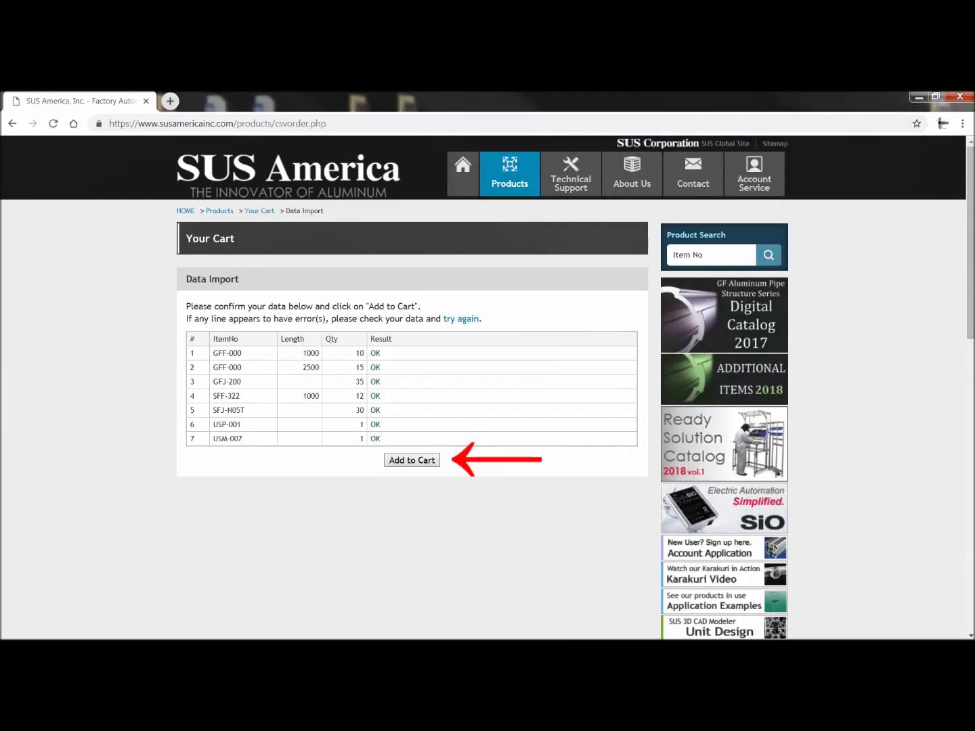
click(412, 460)
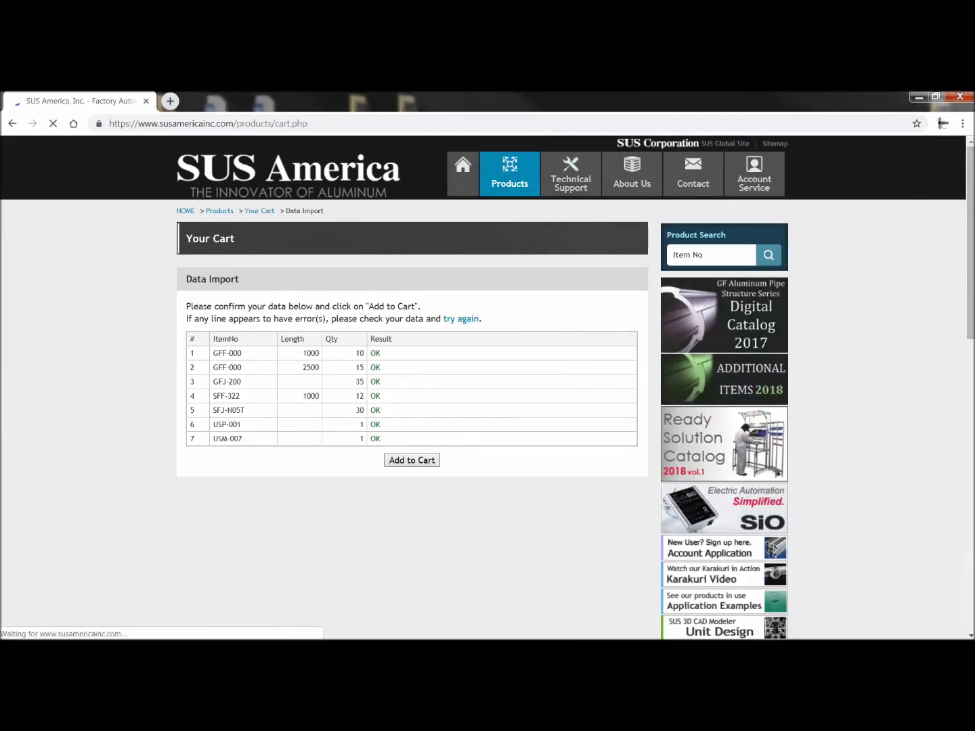